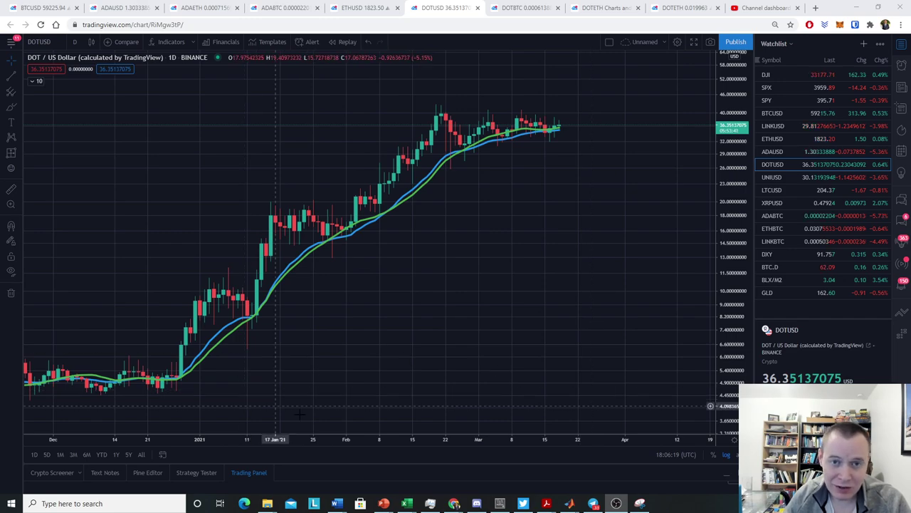
# Circle the late-December lows, January dip, early-February pullback and recent top range with the brush
pyautogui.click(11, 106)
pyautogui.moveTo(151, 383)
pyautogui.mouseDown()
pyautogui.moveTo(192, 372)
pyautogui.moveTo(188, 404)
pyautogui.moveTo(178, 363)
pyautogui.mouseUp()
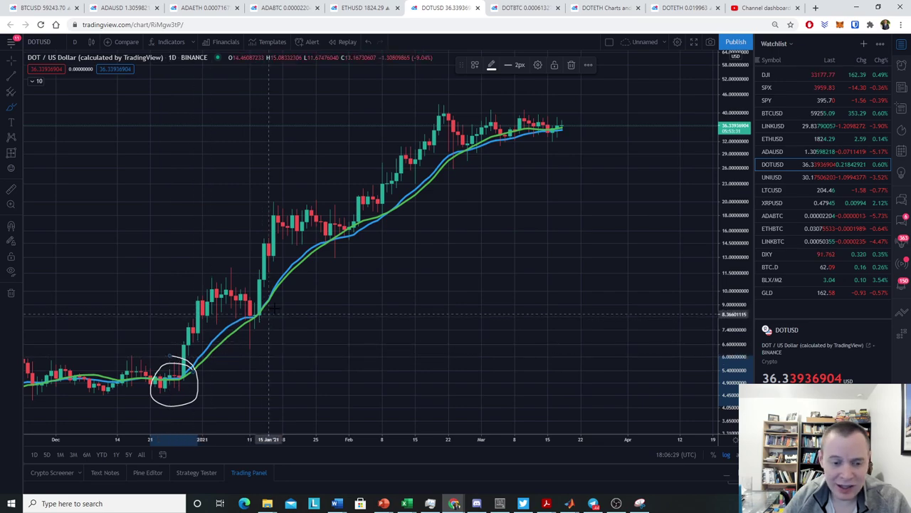
pyautogui.moveTo(268, 310)
pyautogui.mouseDown()
pyautogui.moveTo(227, 322)
pyautogui.moveTo(269, 287)
pyautogui.mouseUp()
pyautogui.moveTo(361, 214)
pyautogui.mouseDown()
pyautogui.moveTo(324, 246)
pyautogui.moveTo(349, 212)
pyautogui.mouseUp()
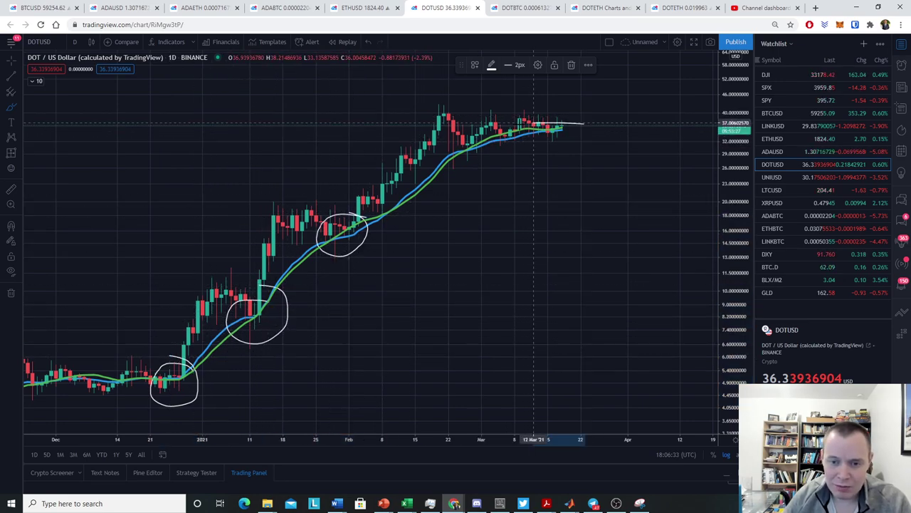
pyautogui.moveTo(584, 123)
pyautogui.mouseDown()
pyautogui.moveTo(435, 151)
pyautogui.moveTo(556, 158)
pyautogui.moveTo(581, 122)
pyautogui.moveTo(484, 132)
pyautogui.moveTo(458, 150)
pyautogui.mouseUp()
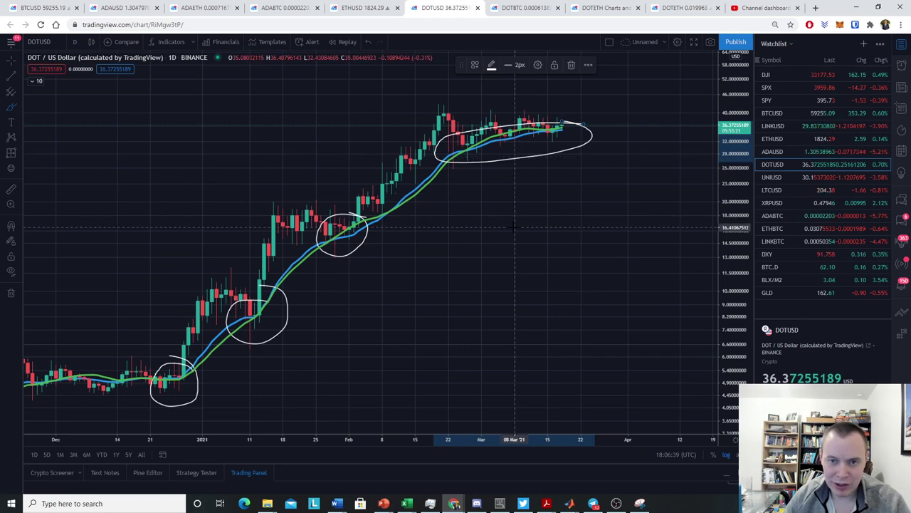
# Remove all the drawn circles from the chart and nudge the view slightly left
pyautogui.rightClick(517, 231)
pyautogui.click(566, 410)
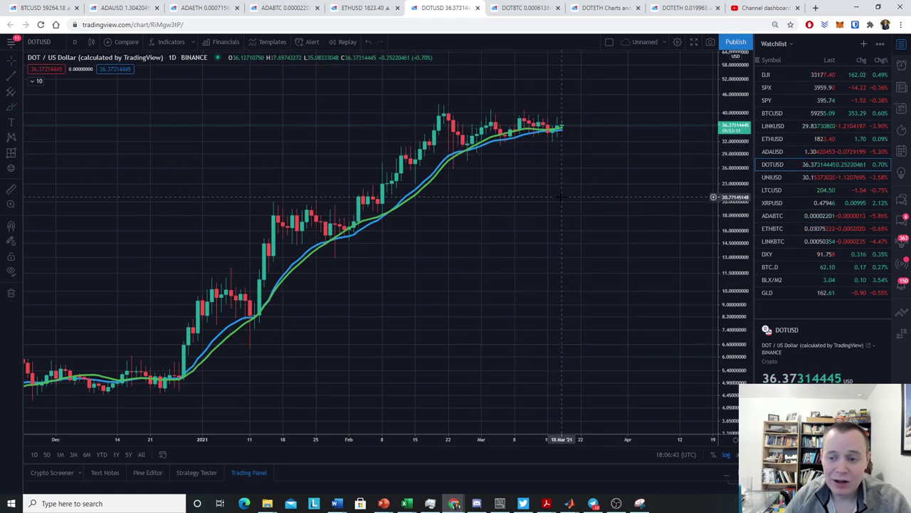
pyautogui.moveTo(553, 197); pyautogui.dragTo(545, 200)
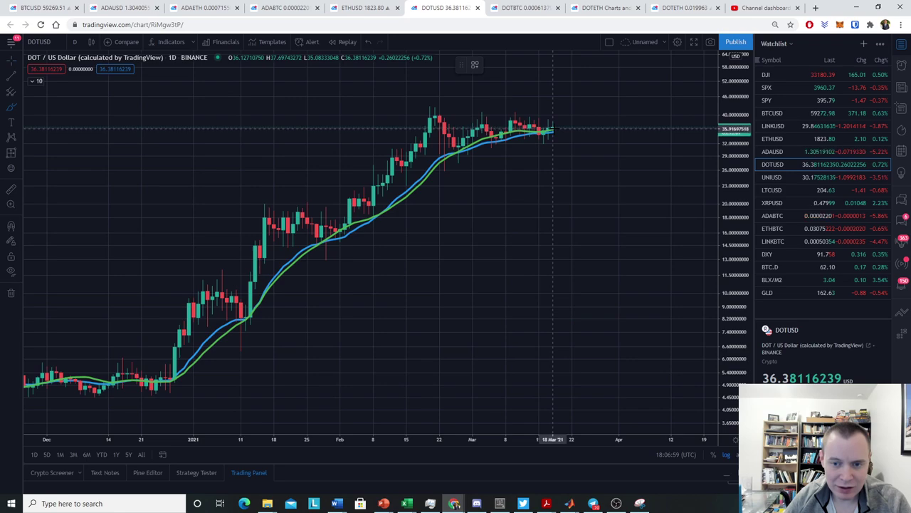
# Sketch an upward arrow past the last candle, then delete it
pyautogui.click(553, 130)
pyautogui.moveTo(552, 130)
pyautogui.mouseDown()
pyautogui.moveTo(563, 106)
pyautogui.moveTo(578, 111)
pyautogui.mouseUp()
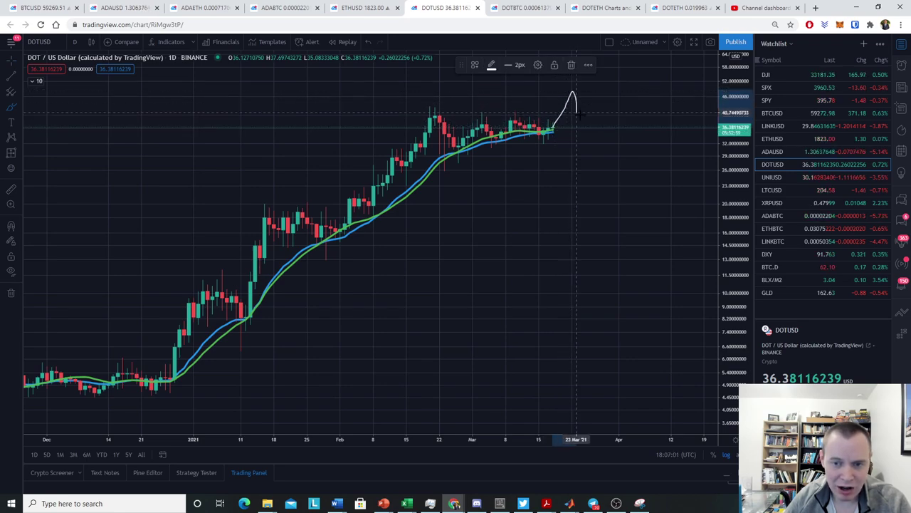
pyautogui.click(571, 64)
# Draw a horizontal line from the February high past the latest candles, then rescale the chart
pyautogui.moveTo(724, 329); pyautogui.dragTo(725, 275)
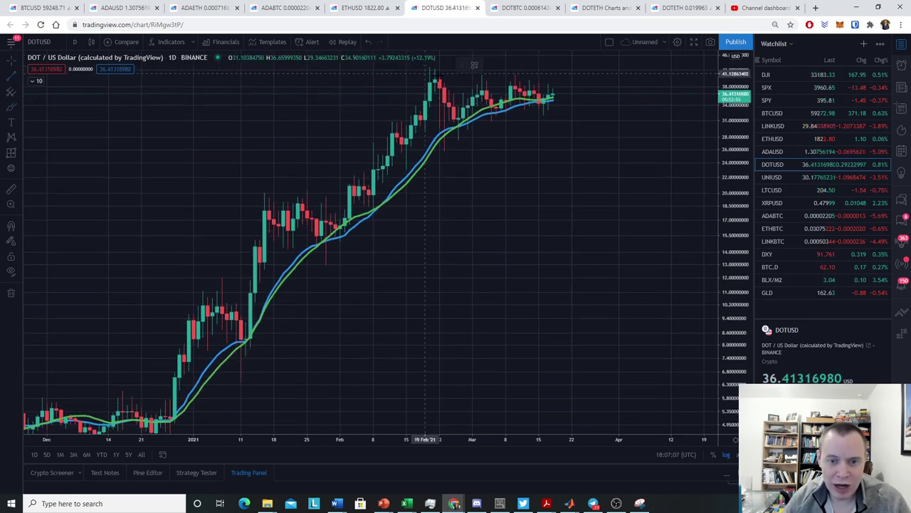
pyautogui.click(406, 67)
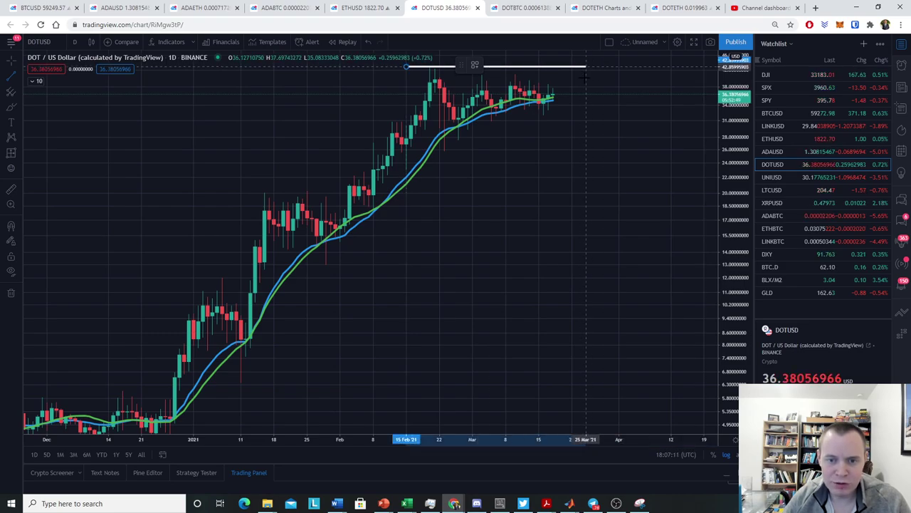
pyautogui.click(586, 66)
pyautogui.click(18, 60)
pyautogui.hotkey('alt', 'r')
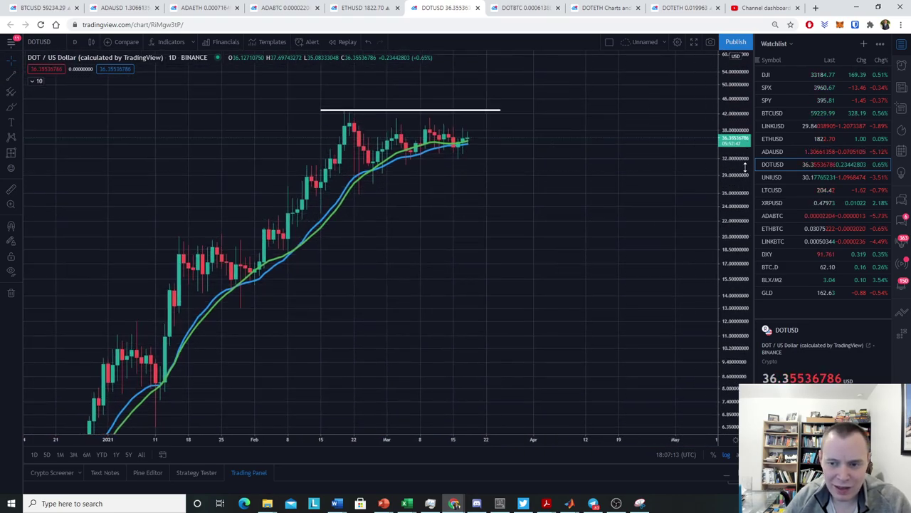
pyautogui.moveTo(387, 309); pyautogui.dragTo(464, 309)
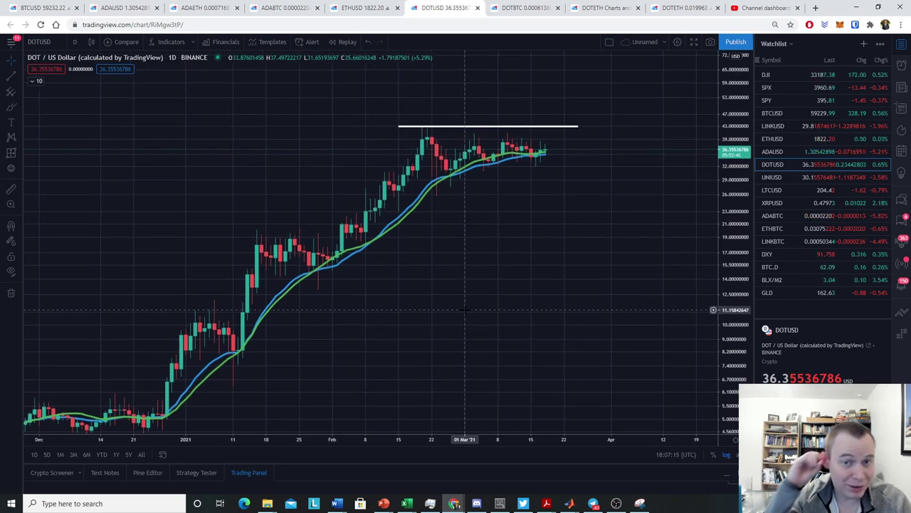
pyautogui.hotkey('alt', 'r')
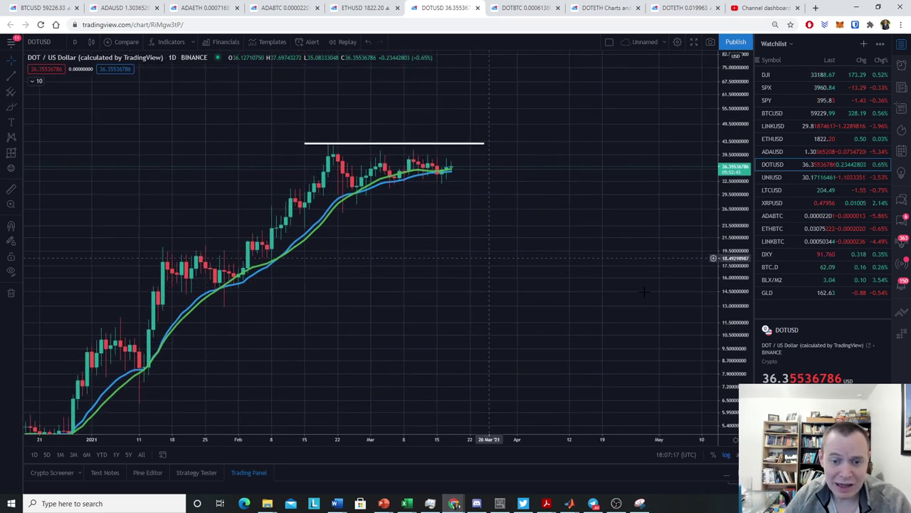
pyautogui.moveTo(724, 356); pyautogui.dragTo(586, 292)
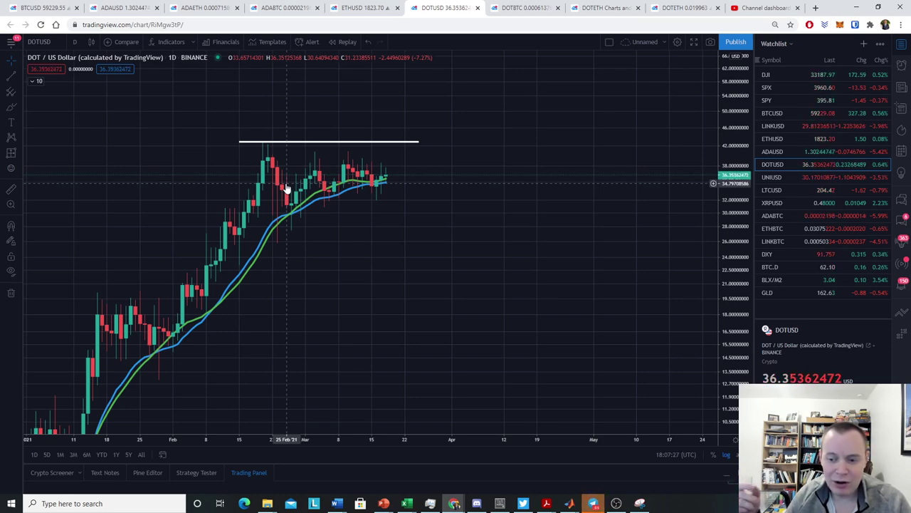
# Measure the 18.49% Price Range from the latest candle to the white line, then switch to DOTBTC
pyautogui.click(18, 153)
pyautogui.click(60, 222)
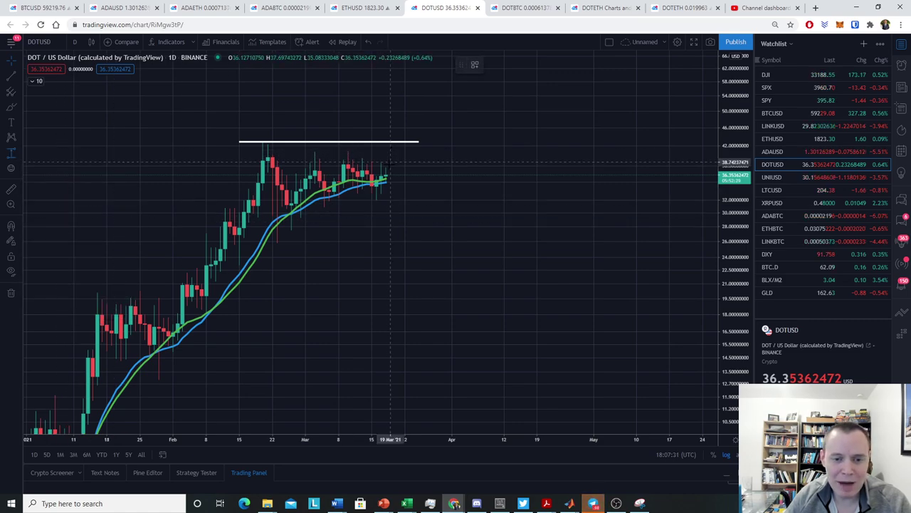
pyautogui.click(386, 174)
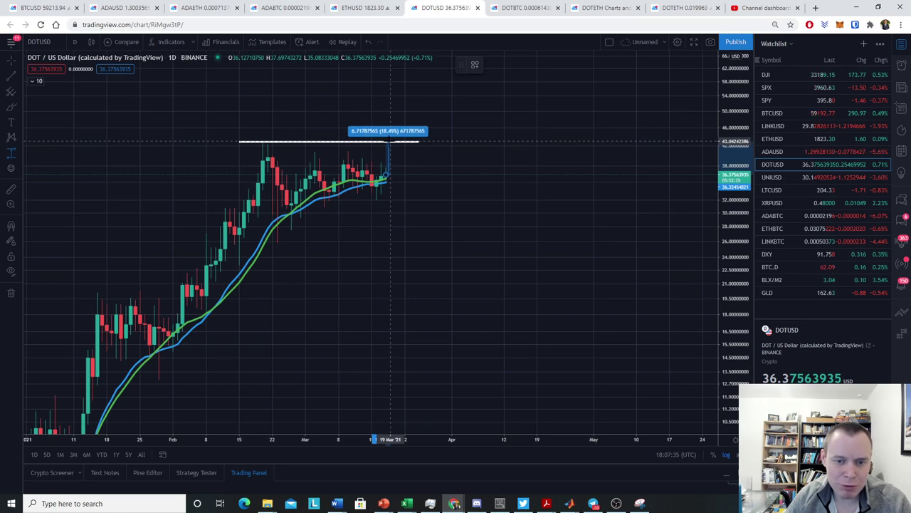
pyautogui.click(390, 142)
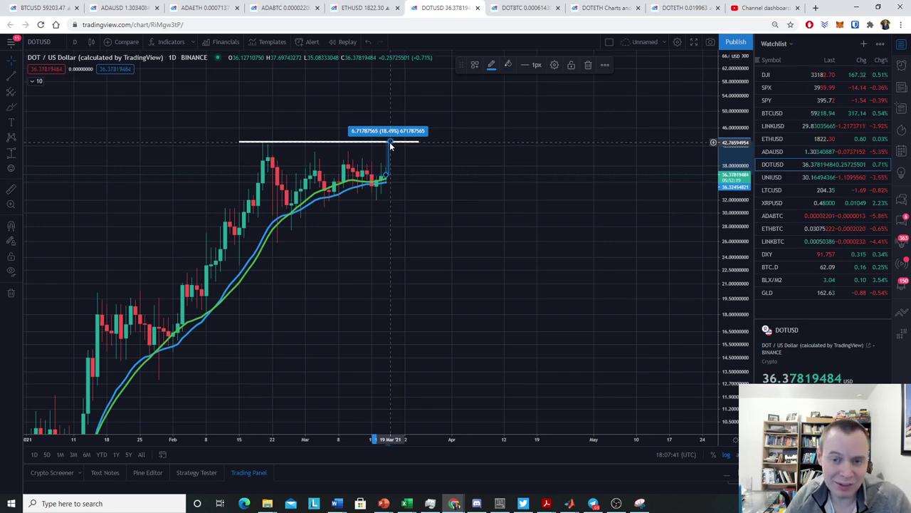
pyautogui.click(523, 7)
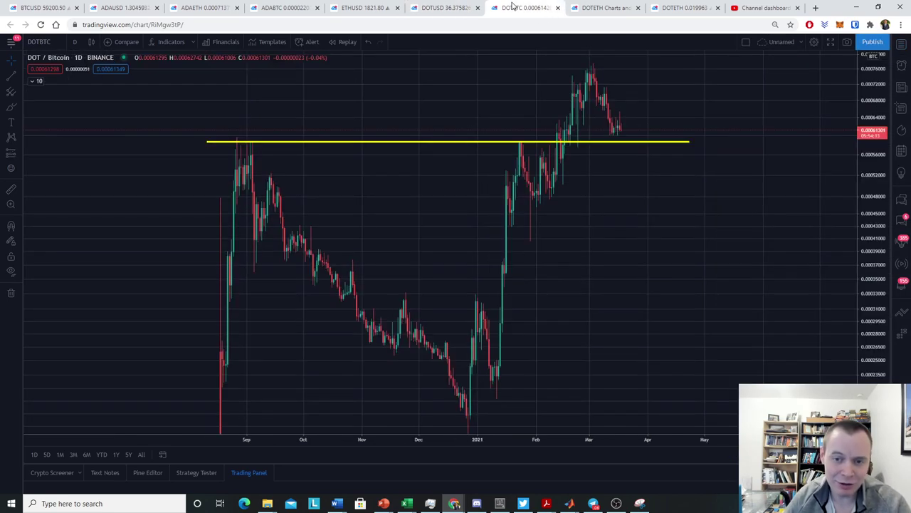
# Brush the September-to-December decline and January rally, circle the yellow-line breakout, then open ETHUSD
pyautogui.click(11, 108)
pyautogui.moveTo(182, 181)
pyautogui.mouseDown()
pyautogui.moveTo(363, 366)
pyautogui.moveTo(426, 407)
pyautogui.moveTo(421, 383)
pyautogui.mouseUp()
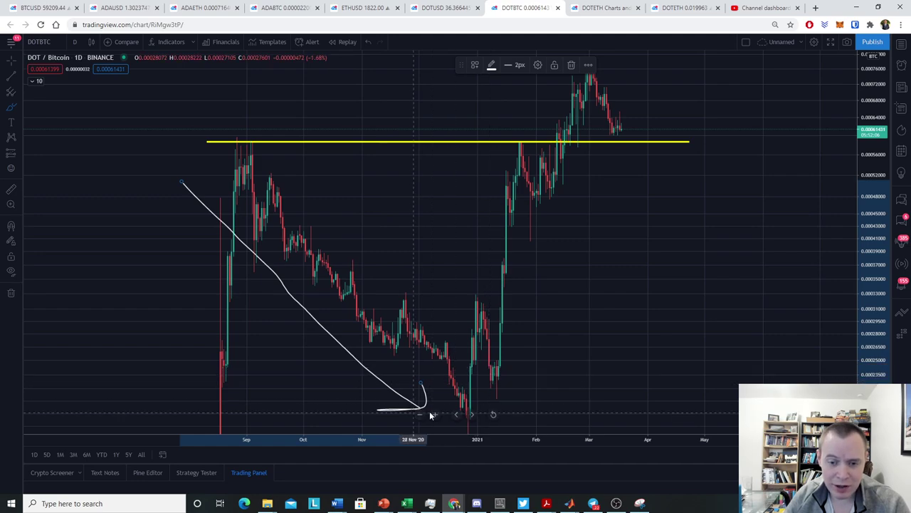
pyautogui.moveTo(478, 414)
pyautogui.moveTo(479, 396)
pyautogui.mouseDown()
pyautogui.moveTo(523, 306)
pyautogui.moveTo(533, 191)
pyautogui.mouseUp()
pyautogui.moveTo(568, 131); pyautogui.dragTo(553, 137)
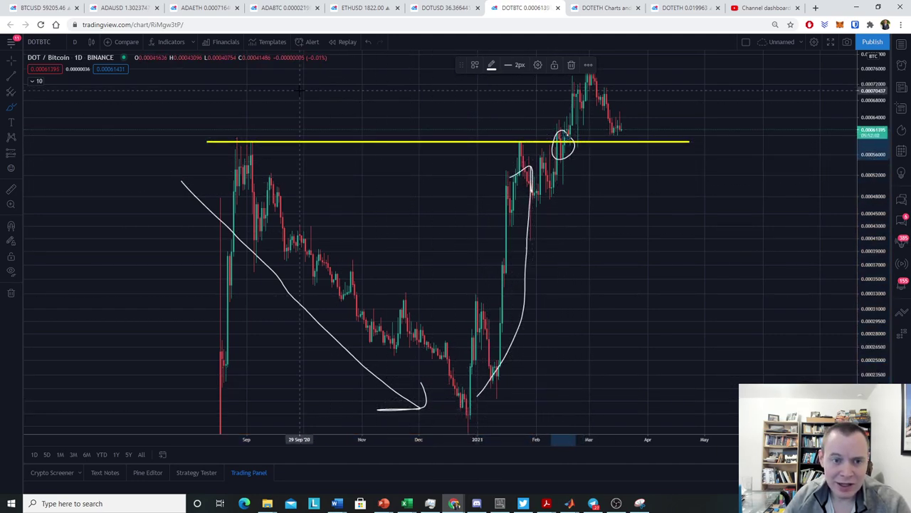
pyautogui.click(356, 7)
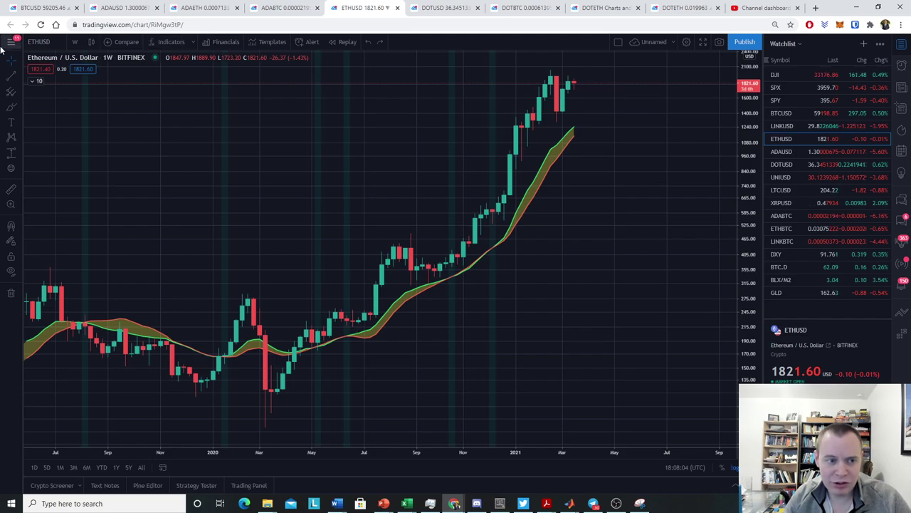
# Load the POLONIEX ETHBTC chart and pan back to the 2016 breakout
pyautogui.click(39, 41)
pyautogui.write('ETHBTC')
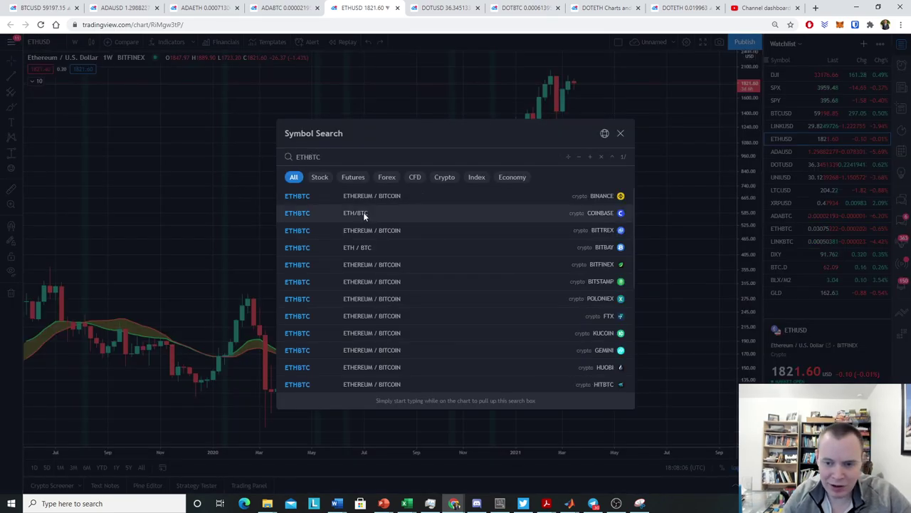
pyautogui.click(441, 296)
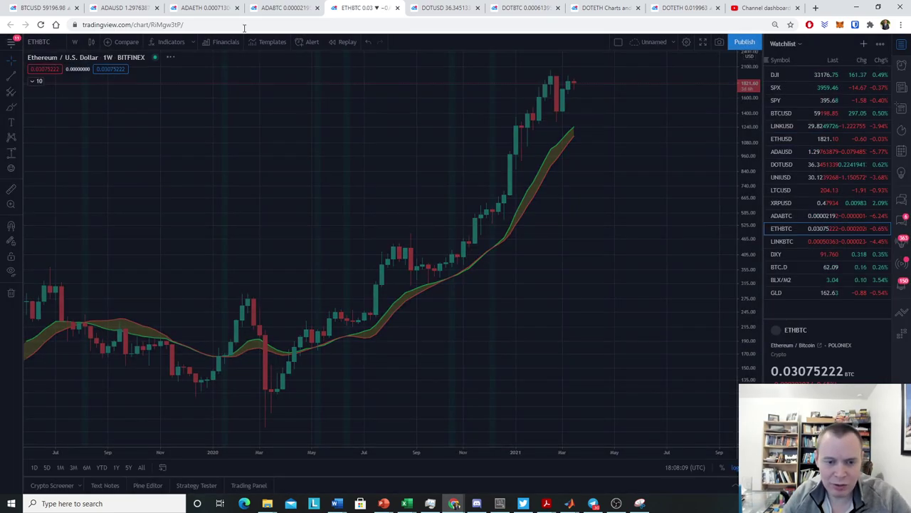
pyautogui.click(11, 60)
pyautogui.moveTo(142, 235); pyautogui.dragTo(569, 178)
pyautogui.moveTo(114, 213); pyautogui.dragTo(555, 213)
pyautogui.moveTo(261, 335); pyautogui.dragTo(331, 121)
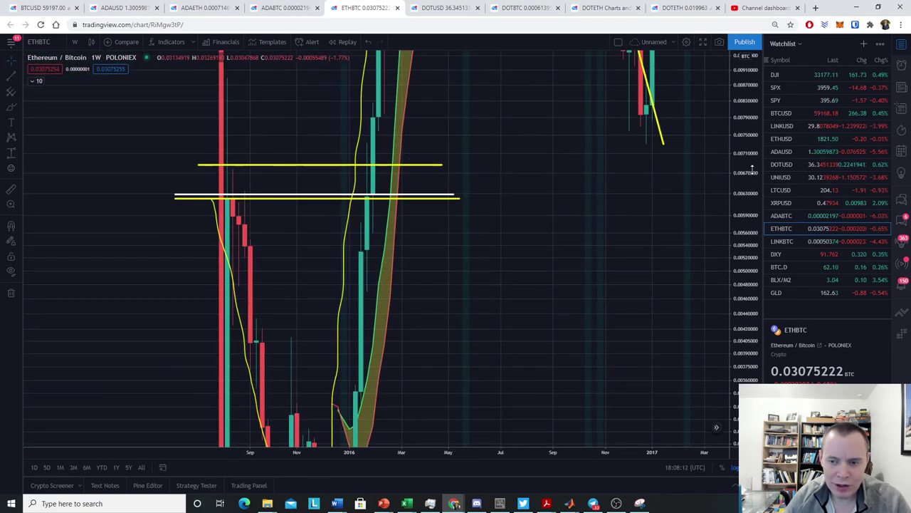
pyautogui.moveTo(331, 270); pyautogui.dragTo(331, 334)
# Delete the yellow freehand curve, stretch the price scale, and return to the DOT/BTC chart
pyautogui.press('Delete')
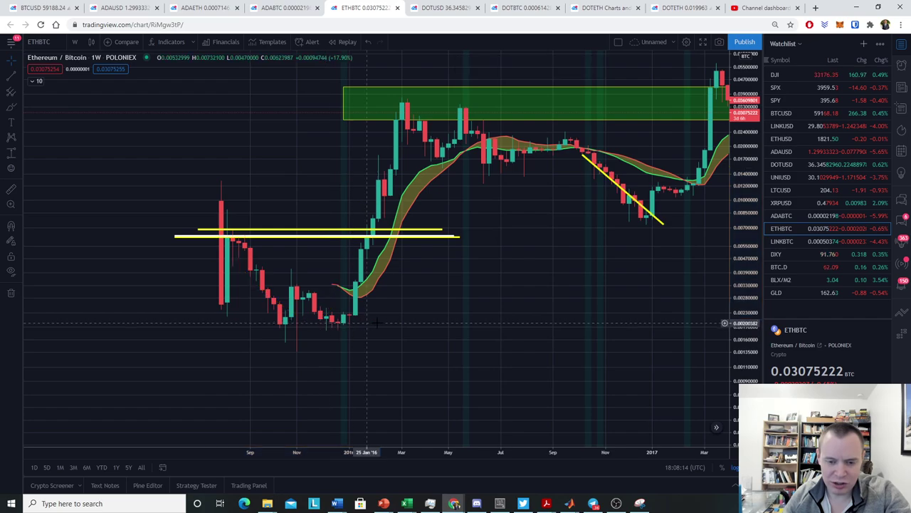
pyautogui.moveTo(744, 341); pyautogui.dragTo(744, 299)
pyautogui.moveTo(569, 226); pyautogui.dragTo(499, 238)
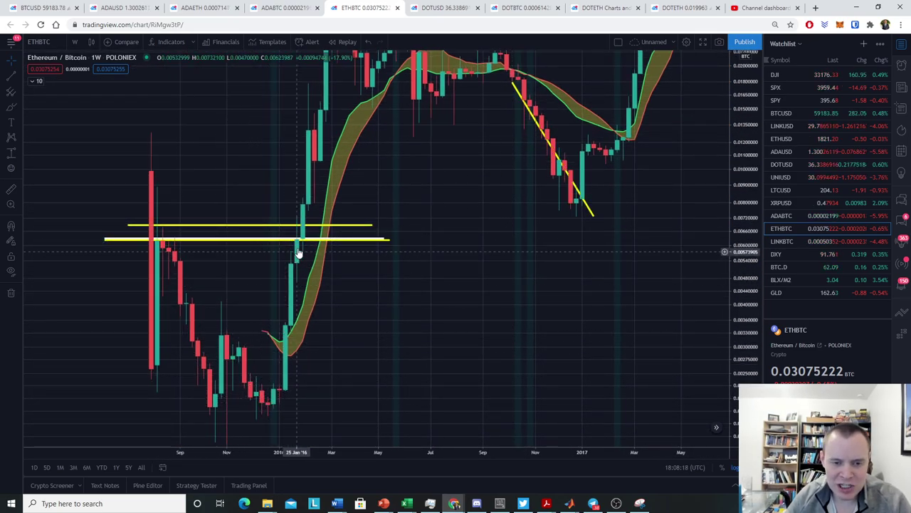
pyautogui.click(526, 8)
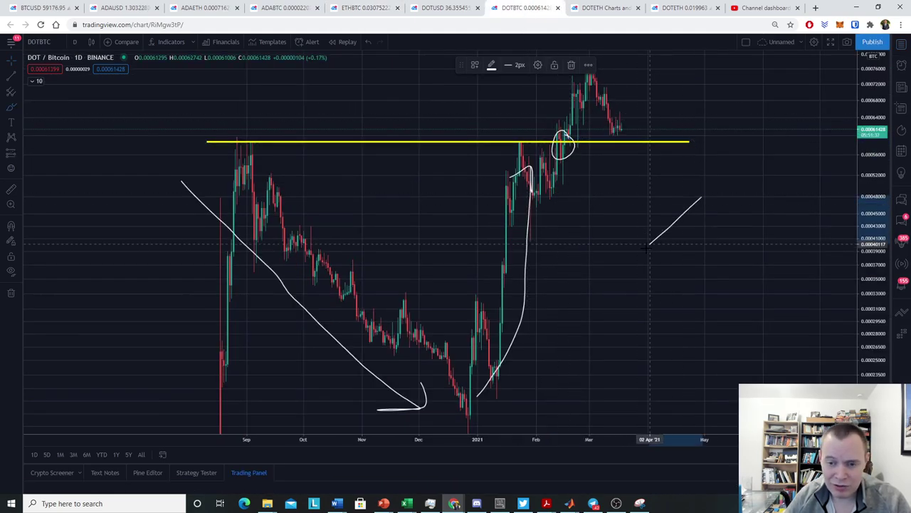
# Delete the stray line on the right and nudge the yellow line up to the highs
pyautogui.click(571, 65)
pyautogui.moveTo(634, 228); pyautogui.dragTo(556, 226)
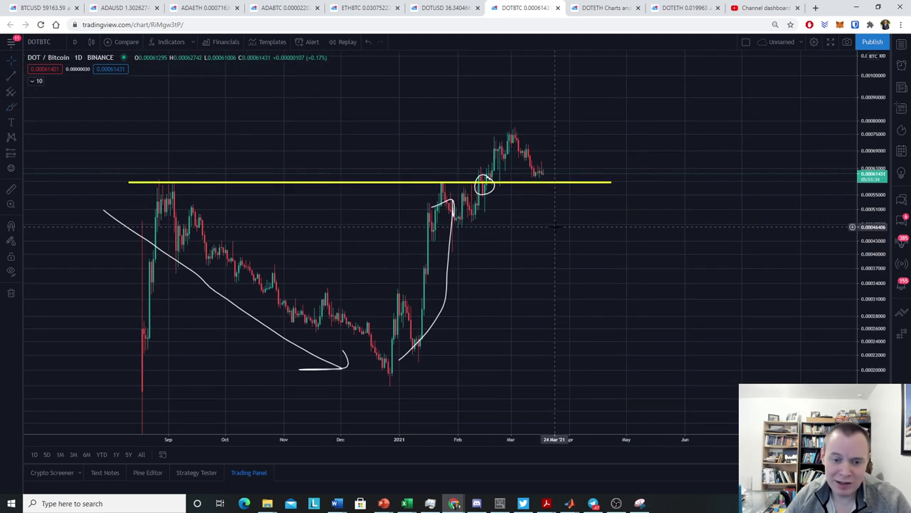
pyautogui.moveTo(489, 183); pyautogui.dragTo(486, 182)
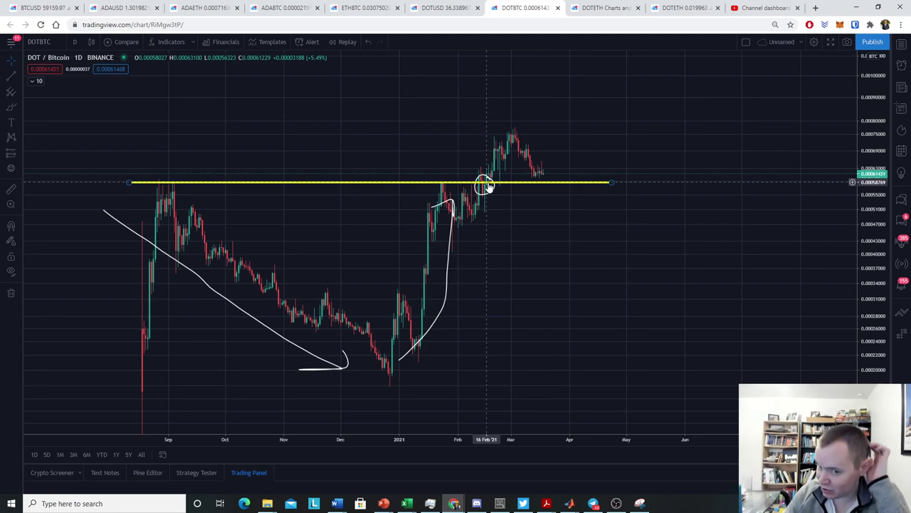
pyautogui.click(489, 188)
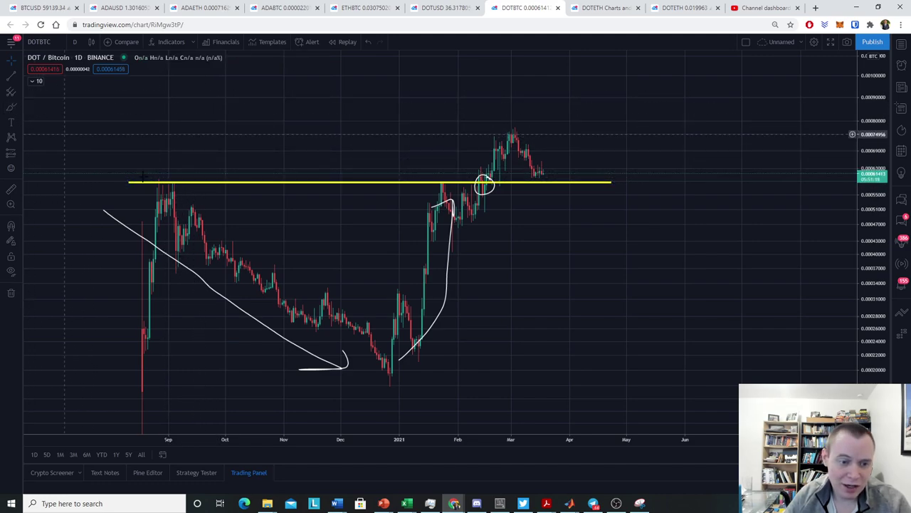
# Circle the September 2020 peak and February 2021 breakout, sketch a projected bounce, then open ETHBTC
pyautogui.click(181, 183)
pyautogui.moveTo(182, 183); pyautogui.dragTo(187, 184)
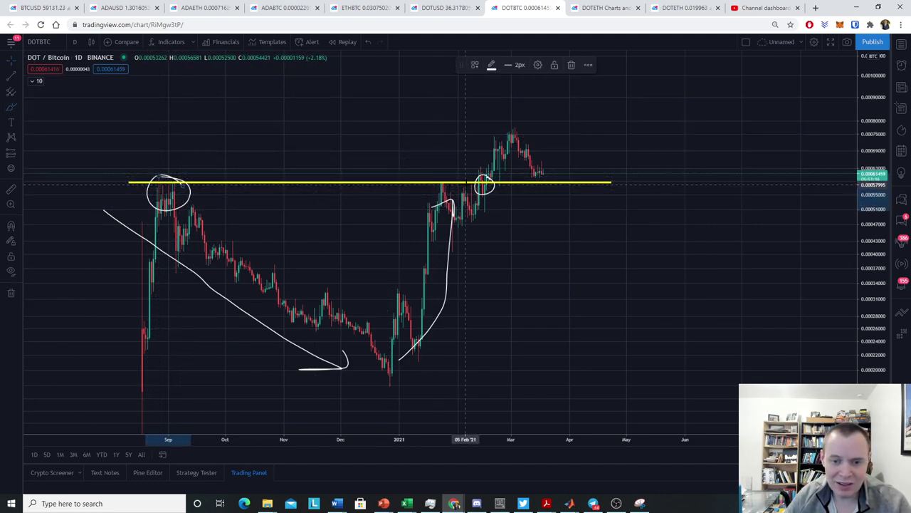
pyautogui.moveTo(464, 181); pyautogui.dragTo(441, 205)
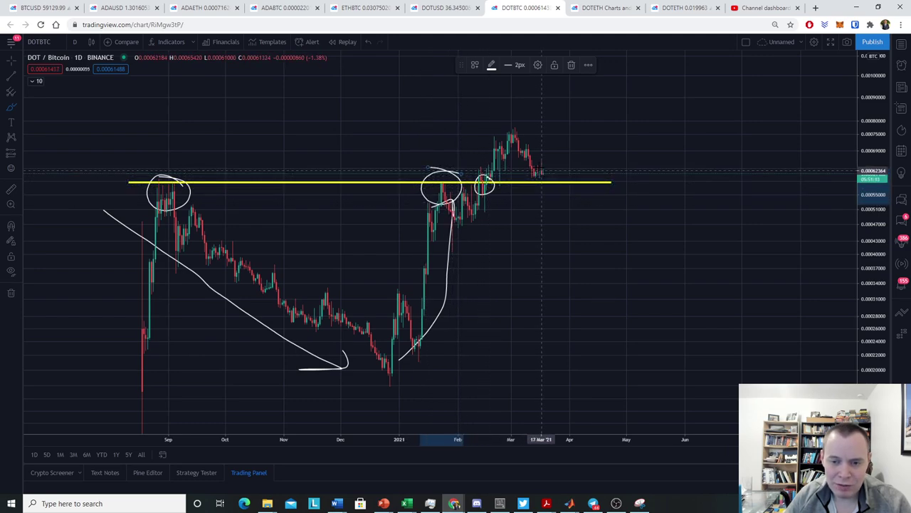
pyautogui.moveTo(530, 165)
pyautogui.mouseDown()
pyautogui.moveTo(545, 178)
pyautogui.moveTo(602, 127)
pyautogui.mouseUp()
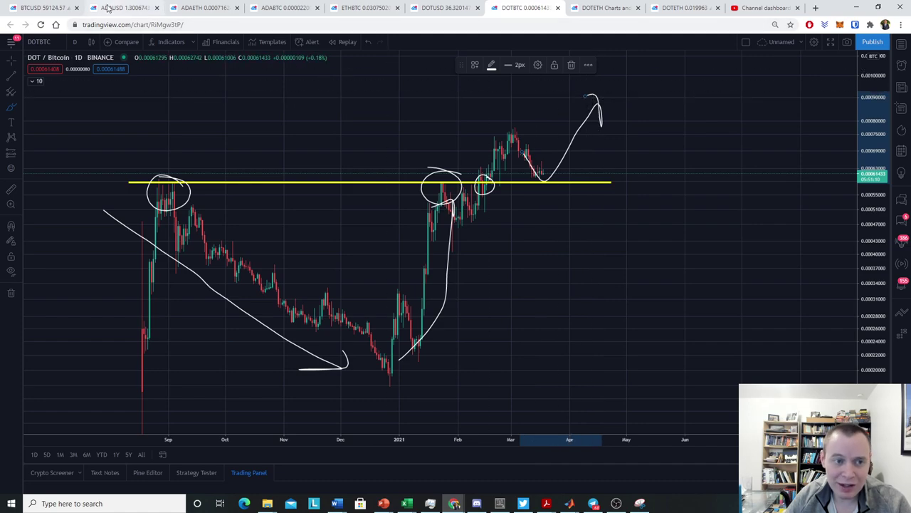
pyautogui.click(370, 6)
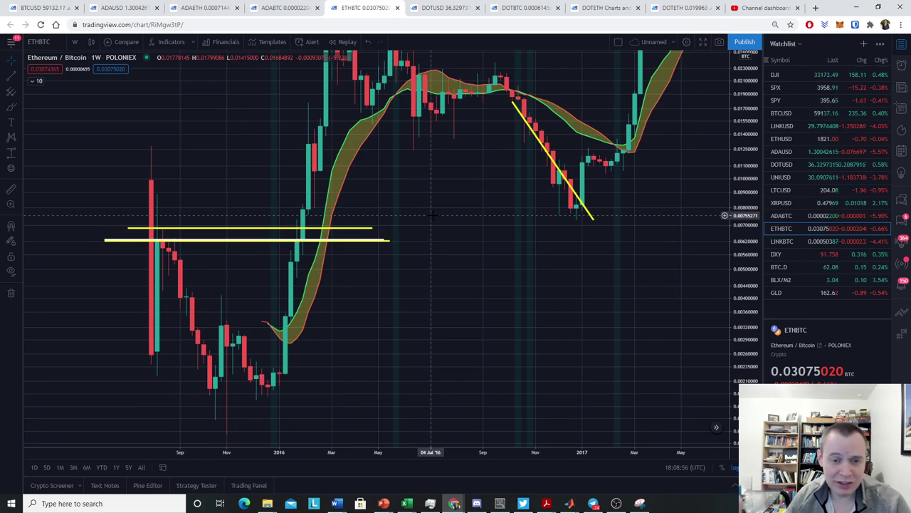
# Pan the ETH/BTC chart and measure the rally from the February 2016 base to its top
pyautogui.click(17, 61)
pyautogui.moveTo(169, 100); pyautogui.dragTo(309, 135)
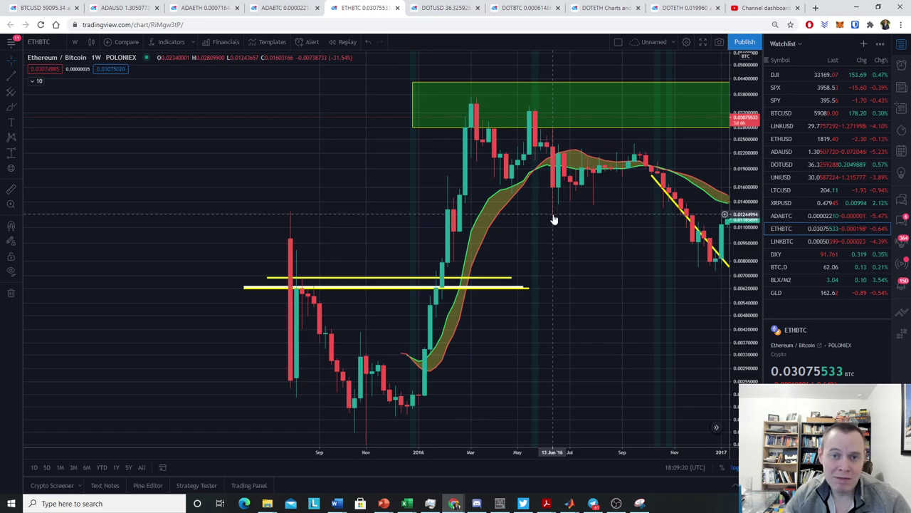
pyautogui.moveTo(581, 225); pyautogui.dragTo(492, 223)
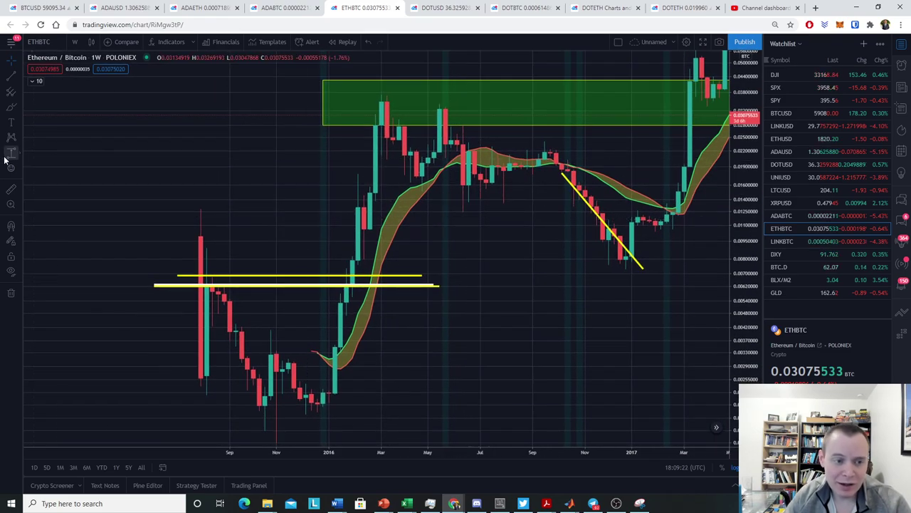
pyautogui.keyDown('shift'); pyautogui.click(352, 275); pyautogui.keyUp('shift')
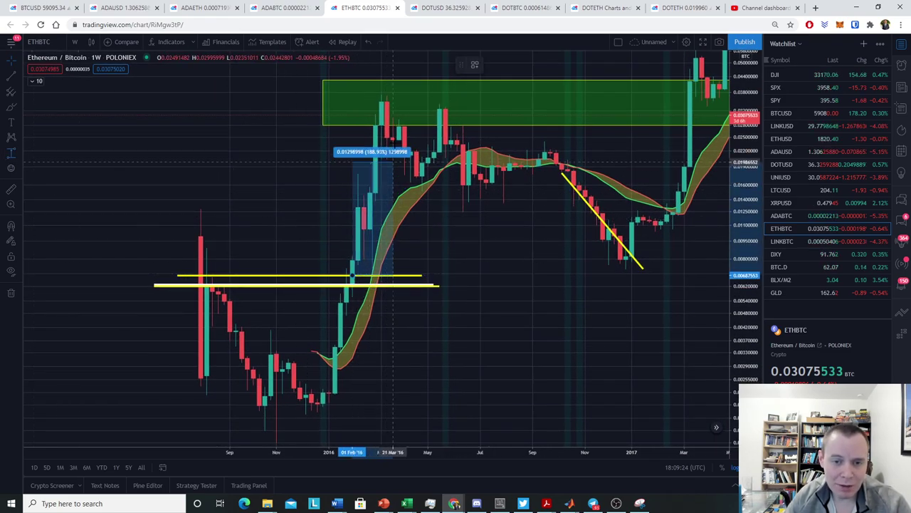
pyautogui.click(392, 100)
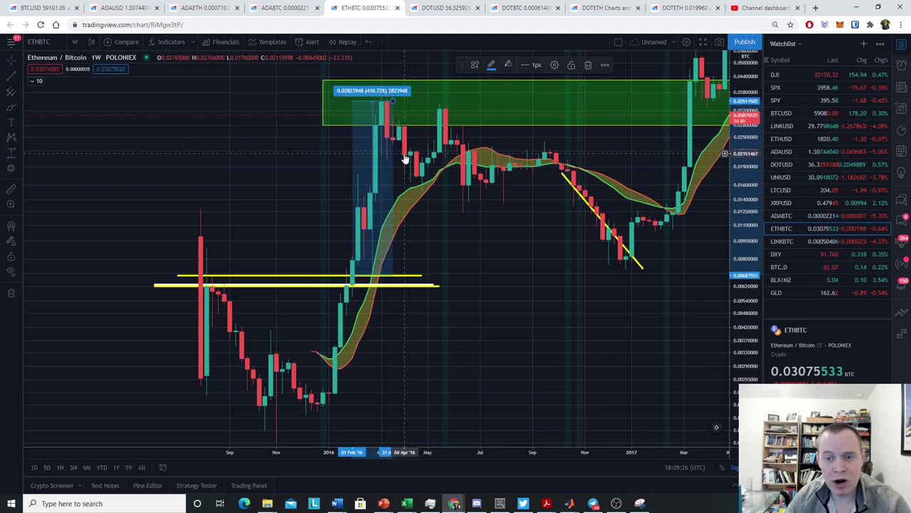
# Return to DOT/BTC and zoom the chart out to leave room for projections
pyautogui.click(514, 8)
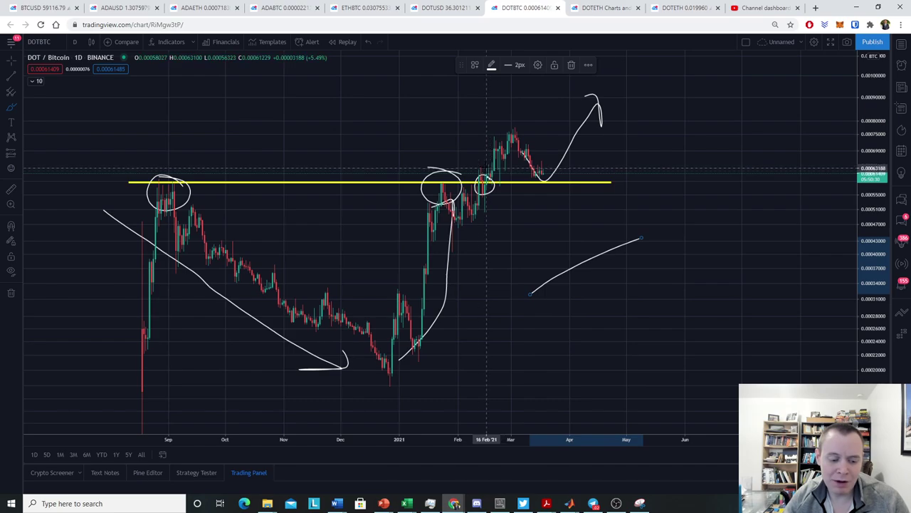
pyautogui.moveTo(746, 252); pyautogui.dragTo(490, 269)
pyautogui.scroll(-5, 689, 253)
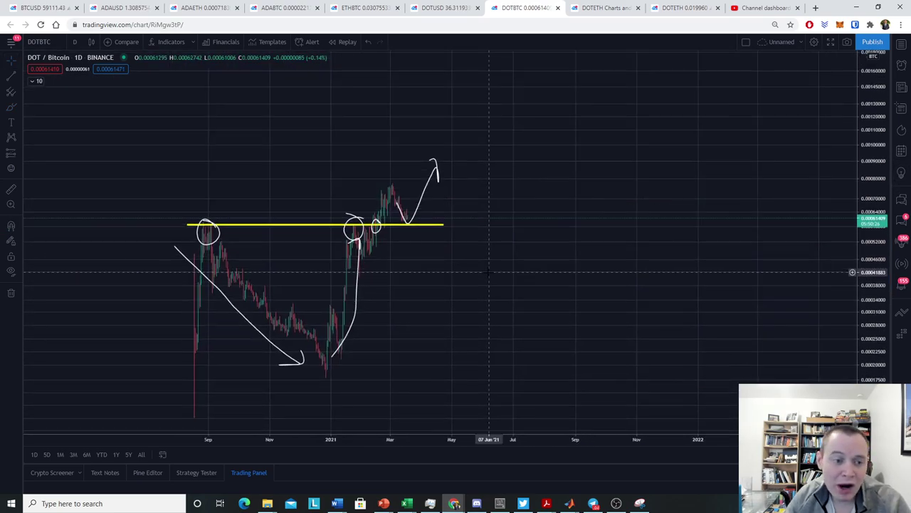
# Measure a 103.18% Price Range from the yellow line up to the projected target
pyautogui.click(24, 156)
pyautogui.click(50, 221)
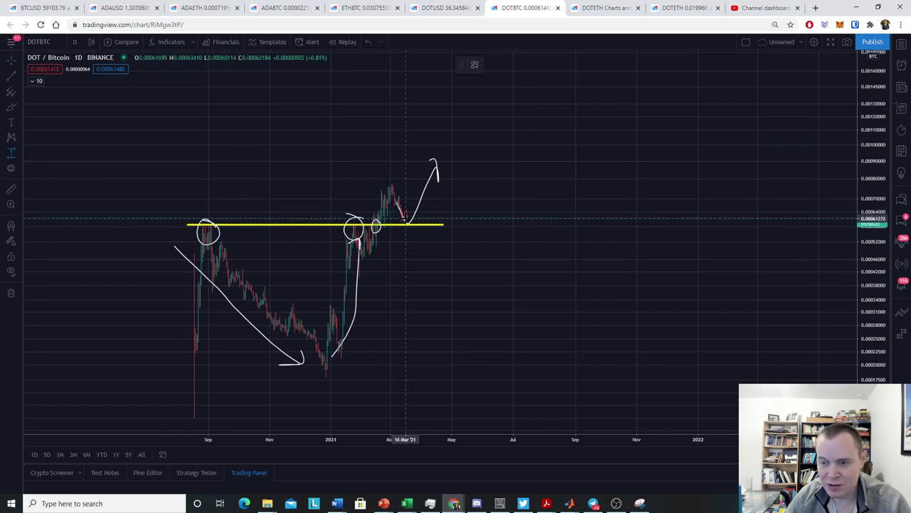
pyautogui.click(406, 222)
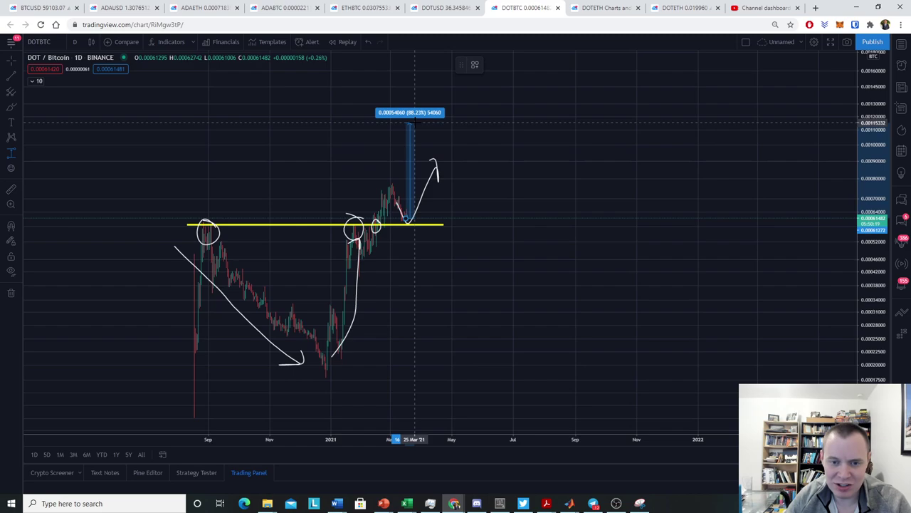
pyautogui.click(415, 110)
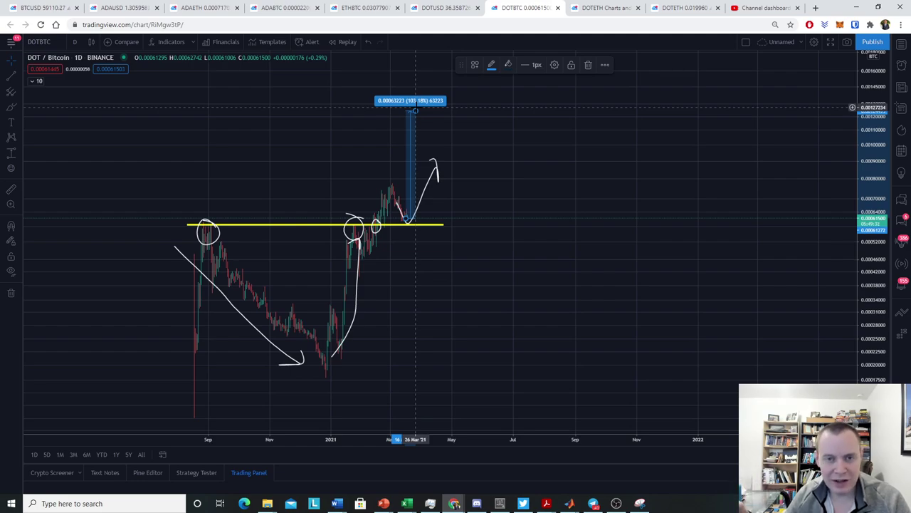
pyautogui.click(43, 8)
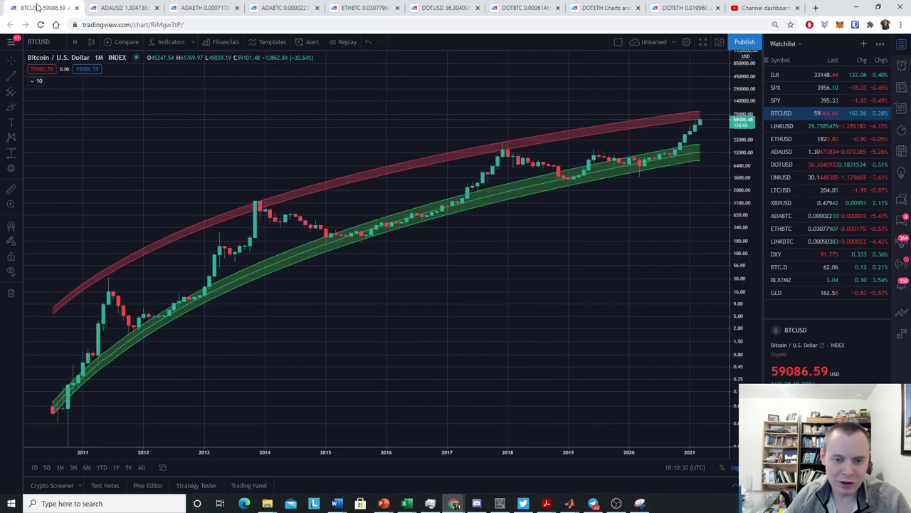
pyautogui.moveTo(541, 228); pyautogui.dragTo(443, 260)
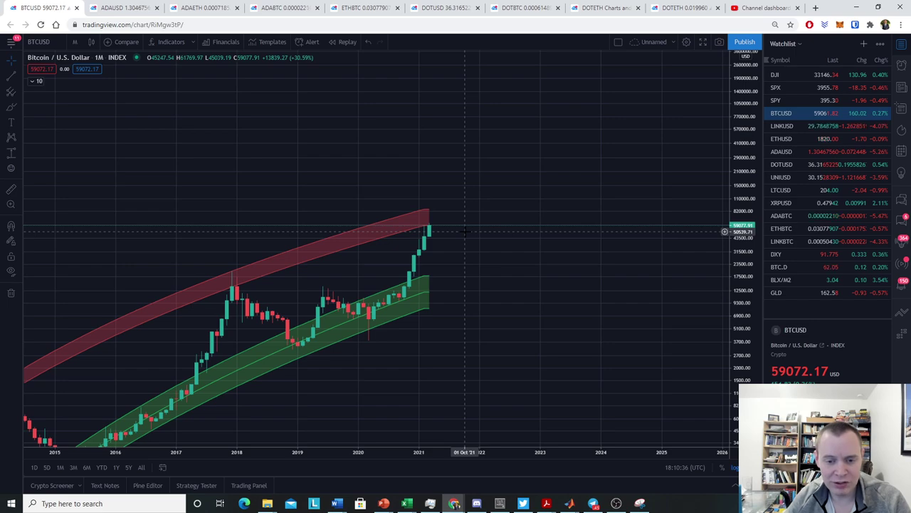
pyautogui.moveTo(470, 244); pyautogui.dragTo(559, 237)
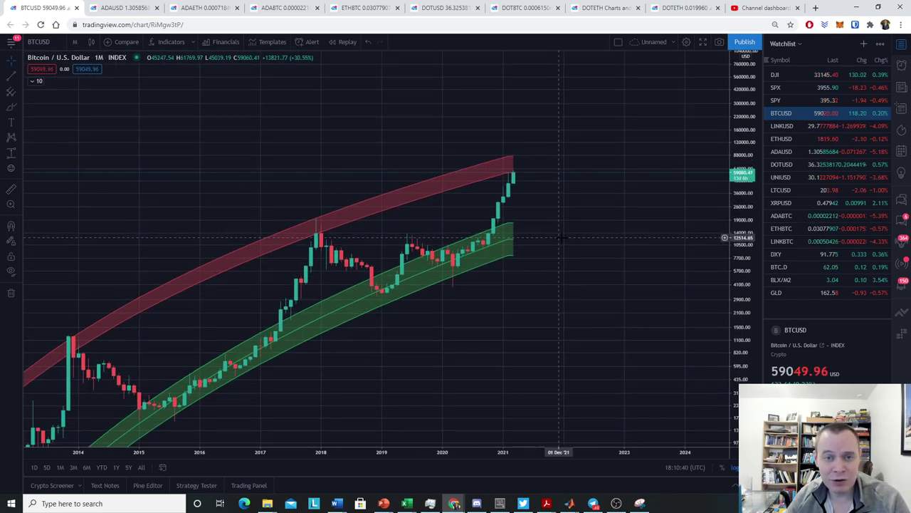
pyautogui.click(525, 8)
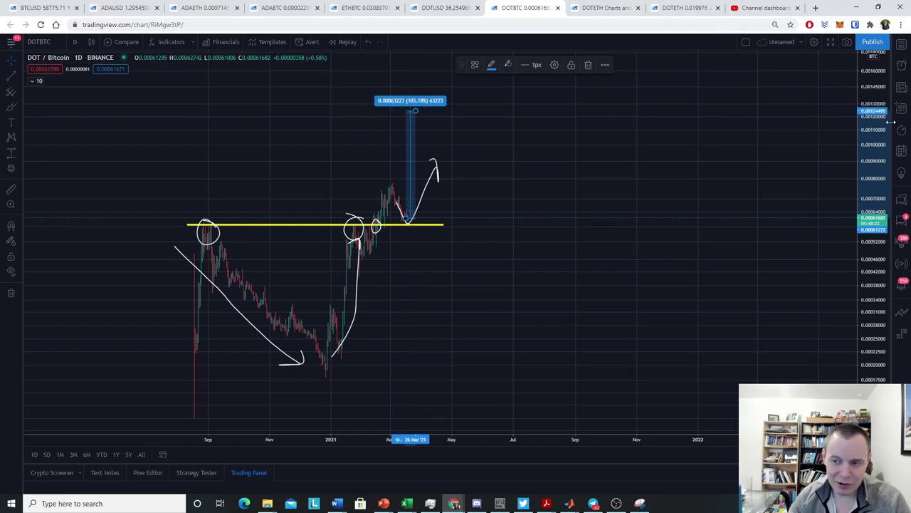
# Show the watchlist, open DOTUSD, narrow the watchlist and pan to earlier candles
pyautogui.moveTo(811, 122)
pyautogui.mouseDown()
pyautogui.moveTo(747, 121)
pyautogui.moveTo(797, 121)
pyautogui.mouseUp()
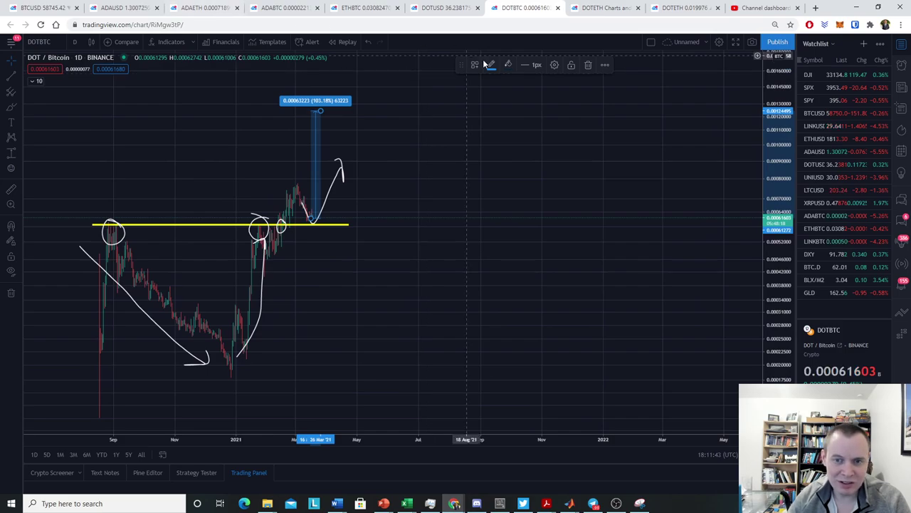
pyautogui.click(442, 9)
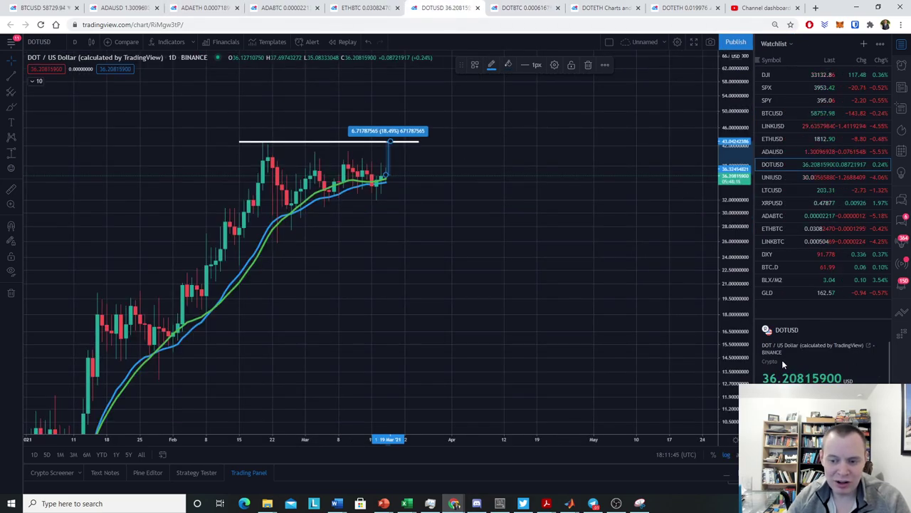
pyautogui.moveTo(749, 341); pyautogui.dragTo(781, 341)
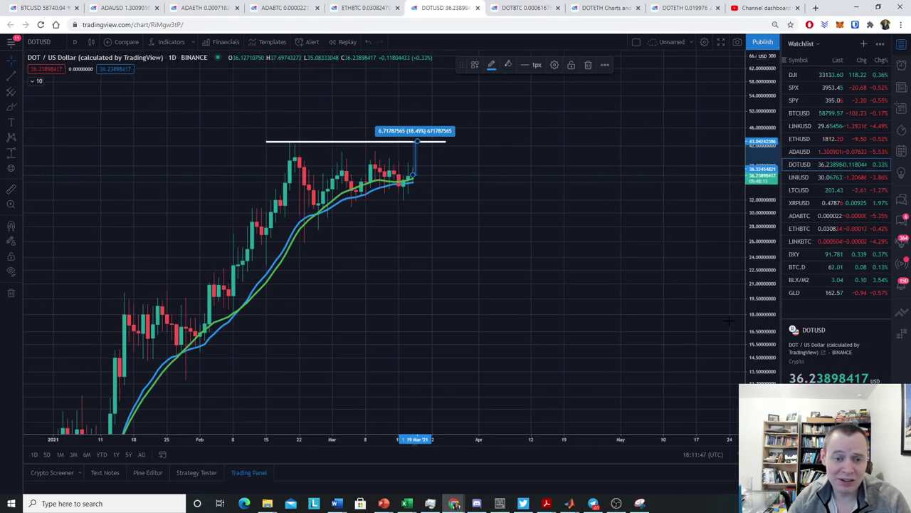
pyautogui.moveTo(445, 292); pyautogui.dragTo(531, 269)
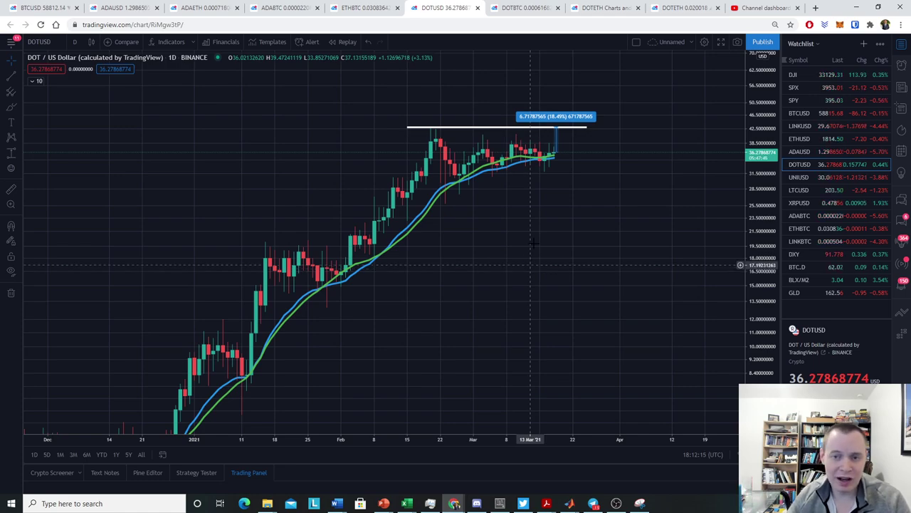
# Open the second DOTETH tab and pan the Kraken chart back to August 2020
pyautogui.click(602, 7)
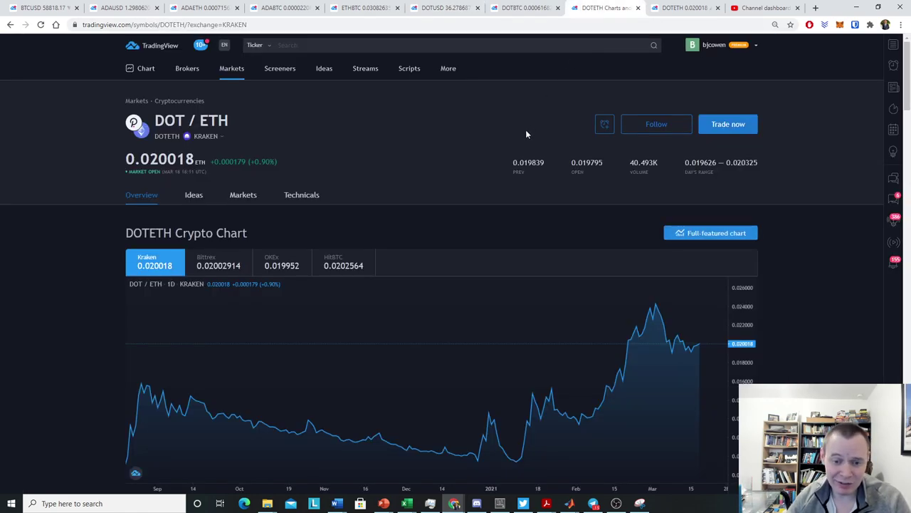
pyautogui.click(660, 8)
pyautogui.scroll(3, 572, 252)
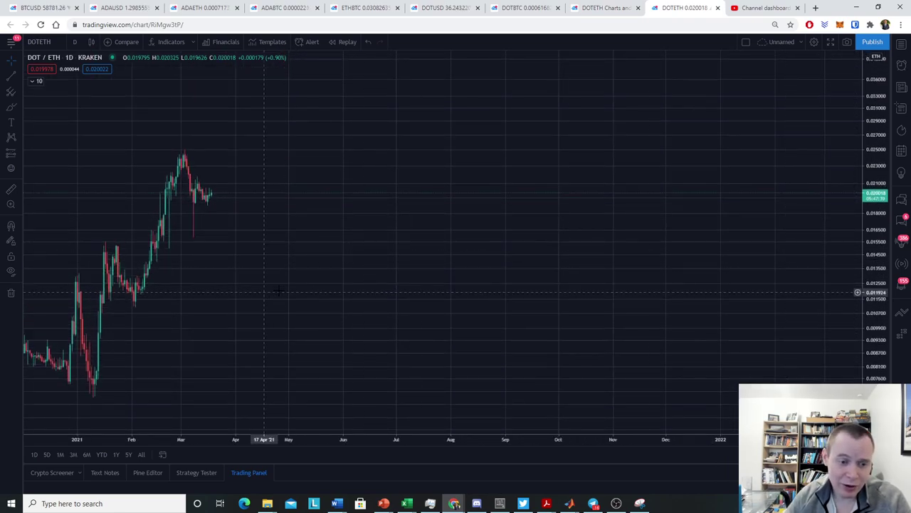
pyautogui.moveTo(285, 284); pyautogui.dragTo(582, 287)
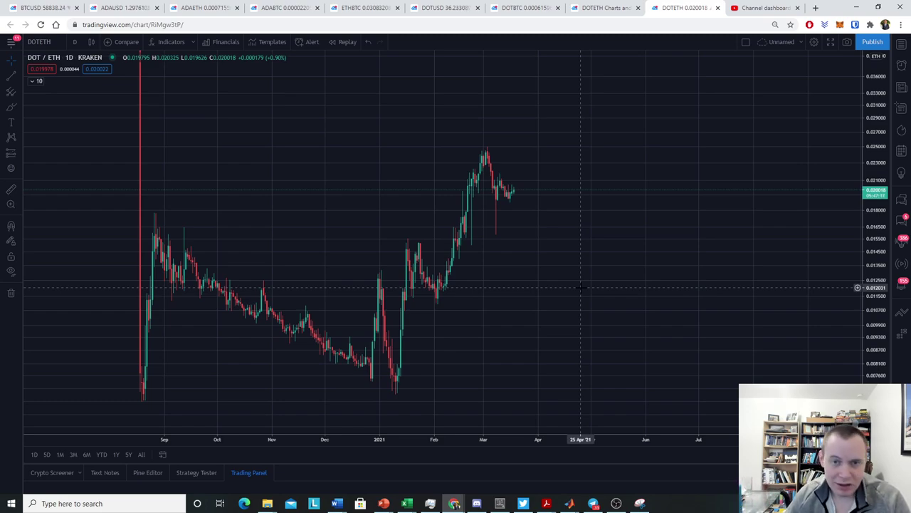
pyautogui.click(19, 154)
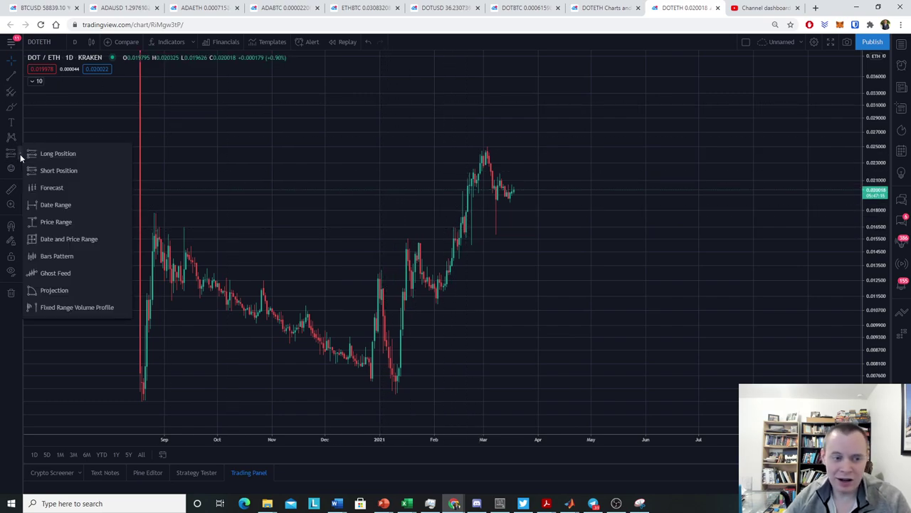
pyautogui.click(54, 219)
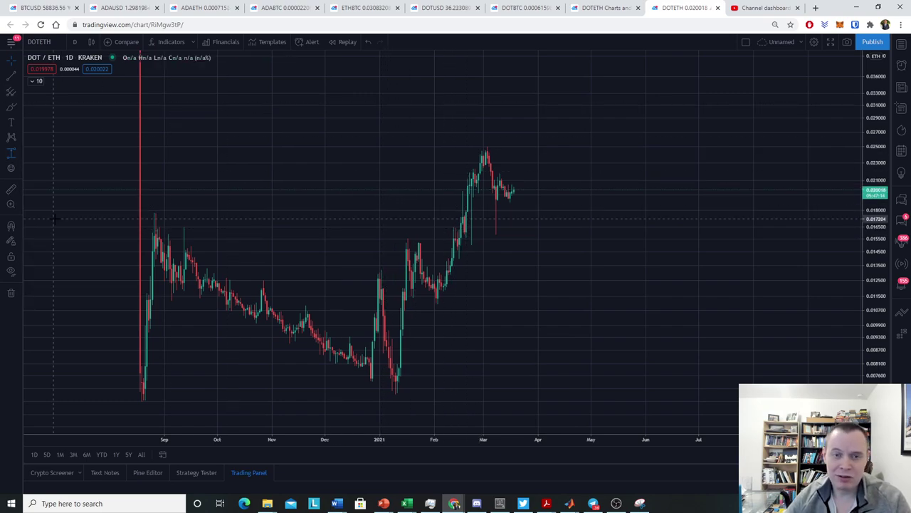
pyautogui.click(396, 390)
pyautogui.click(512, 193)
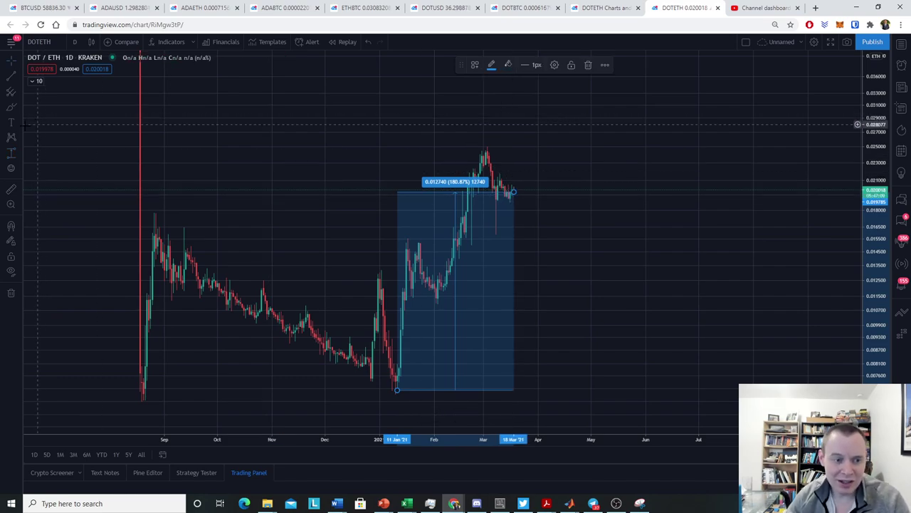
pyautogui.click(154, 214)
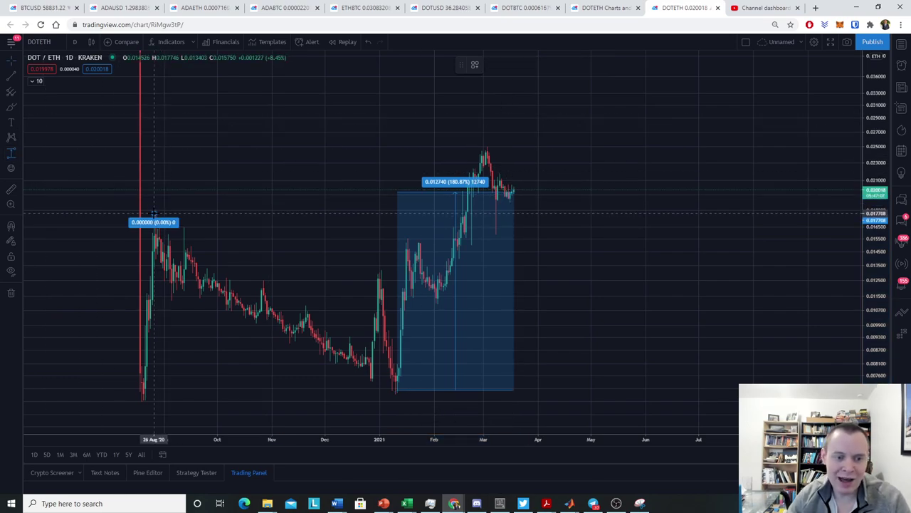
pyautogui.click(515, 190)
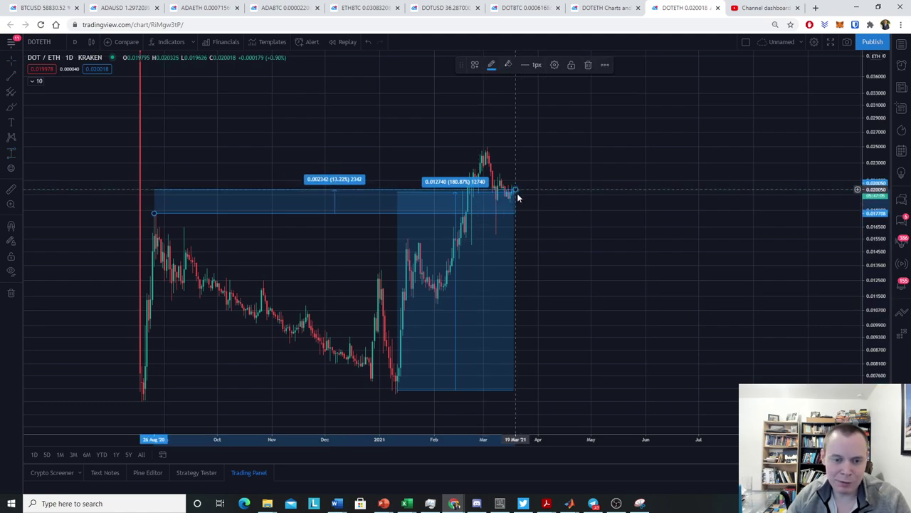
pyautogui.click(587, 66)
pyautogui.rightClick(592, 106)
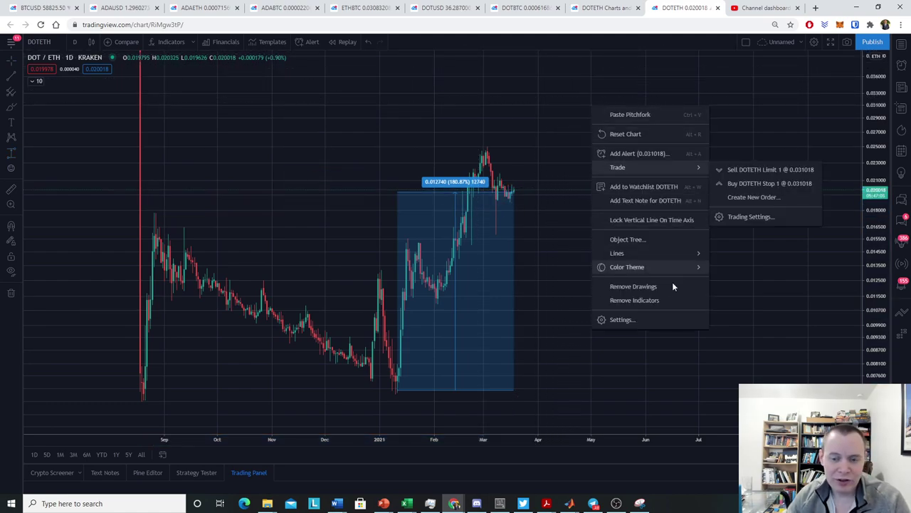
pyautogui.click(633, 286)
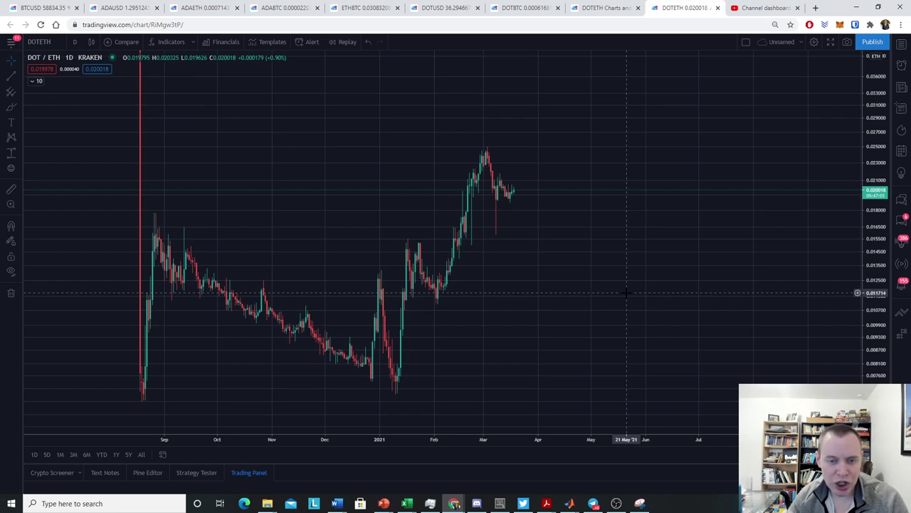